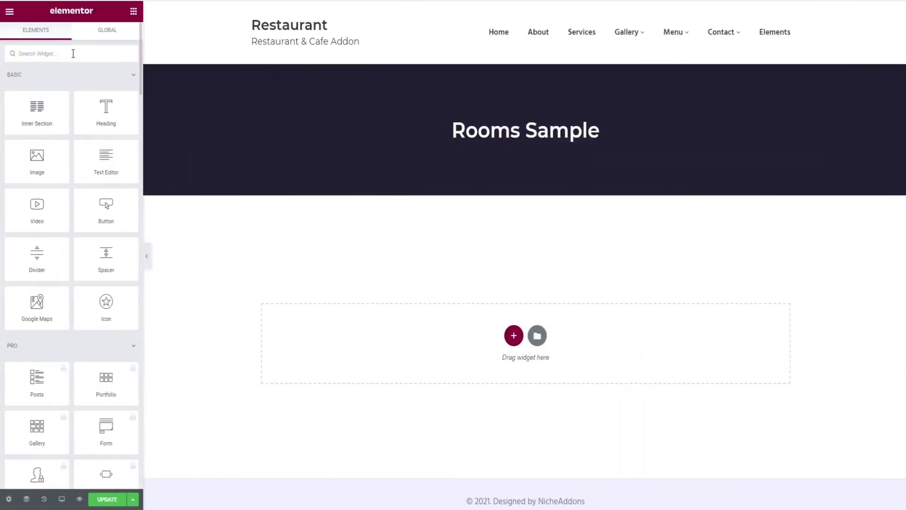
Add the Rooms widget to the page and give the Outdoor Wedding item the room1 image
{"action": "left_click", "coordinate": [73, 53]}
{"action": "type", "text": "Rooms"}
{"action": "left_click_drag", "start_coordinate": [37, 90], "coordinate": [435, 343]}
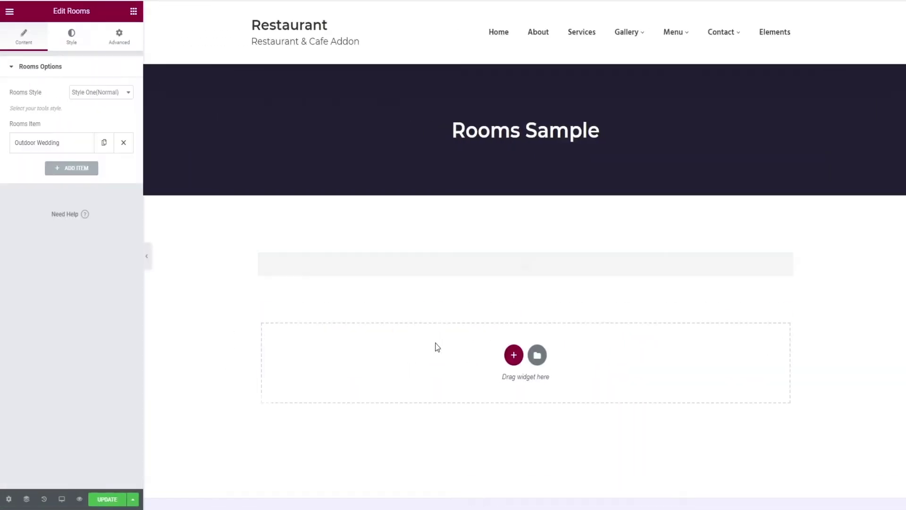
{"action": "left_click", "coordinate": [49, 150]}
{"action": "left_click", "coordinate": [70, 199]}
{"action": "left_click", "coordinate": [293, 230]}
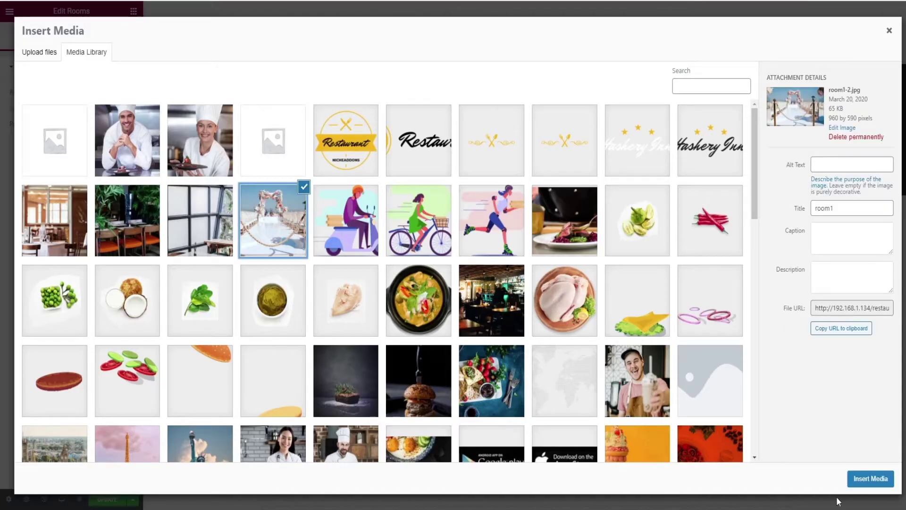
{"action": "left_click", "coordinate": [871, 478]}
Change the Outdoor Wedding price's last digit to 0 so it reads $250
{"action": "scroll", "coordinate": [438, 222], "scroll_direction": "down", "scroll_amount": 2}
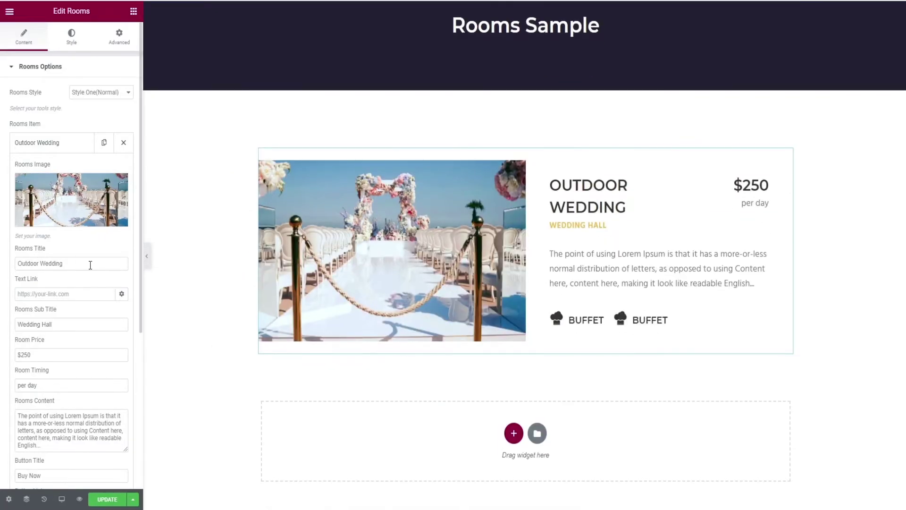
{"action": "left_click_drag", "start_coordinate": [91, 263], "coordinate": [23, 262]}
{"action": "left_click", "coordinate": [95, 246]}
{"action": "left_click", "coordinate": [61, 324]}
{"action": "left_click_drag", "start_coordinate": [61, 324], "coordinate": [13, 330]}
{"action": "left_click", "coordinate": [69, 355]}
{"action": "key", "text": "BackSpace"}
{"action": "type", "text": "0"}
Set the BUY NOW button link to #0
{"action": "scroll", "coordinate": [91, 364], "scroll_direction": "down", "scroll_amount": 3}
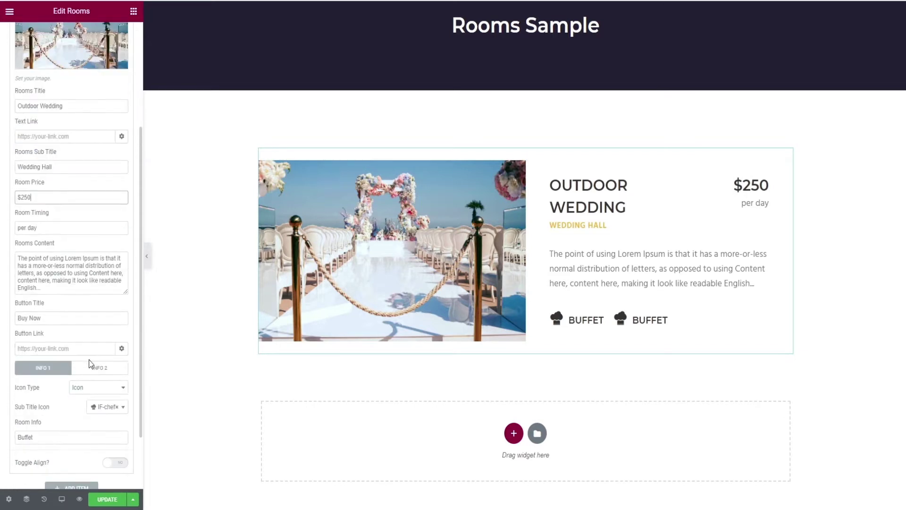
{"action": "left_click", "coordinate": [41, 350]}
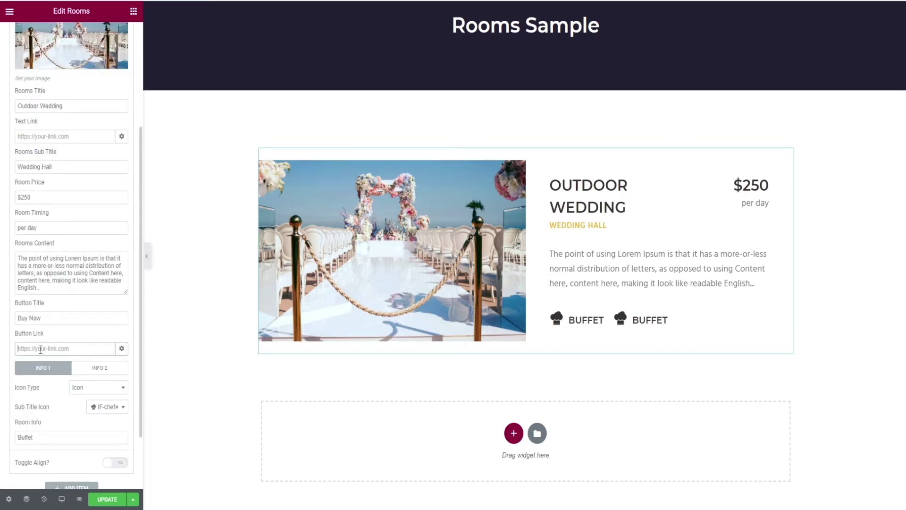
{"action": "type", "text": "#0"}
{"action": "left_click", "coordinate": [86, 333]}
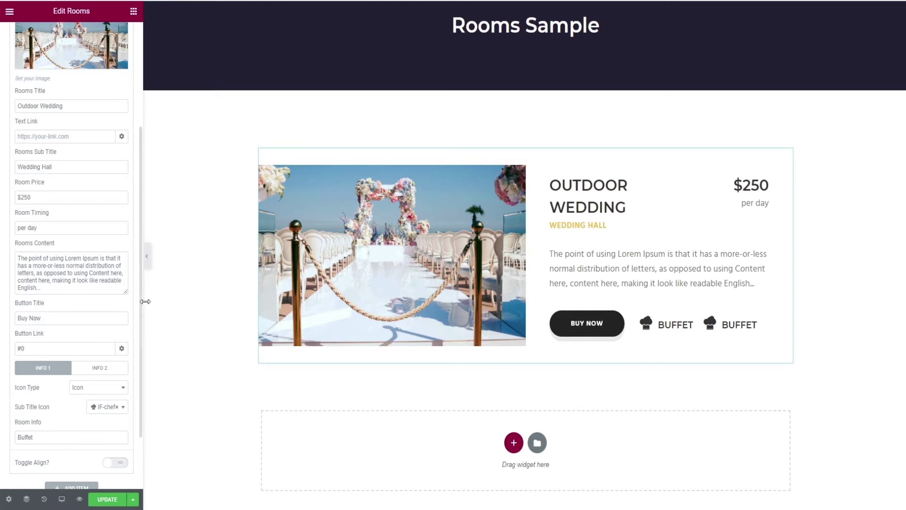
Try the chicken-fry icon on the first room info item, then restore the chef hat icon
{"action": "scroll", "coordinate": [22, 362], "scroll_direction": "down", "scroll_amount": 1}
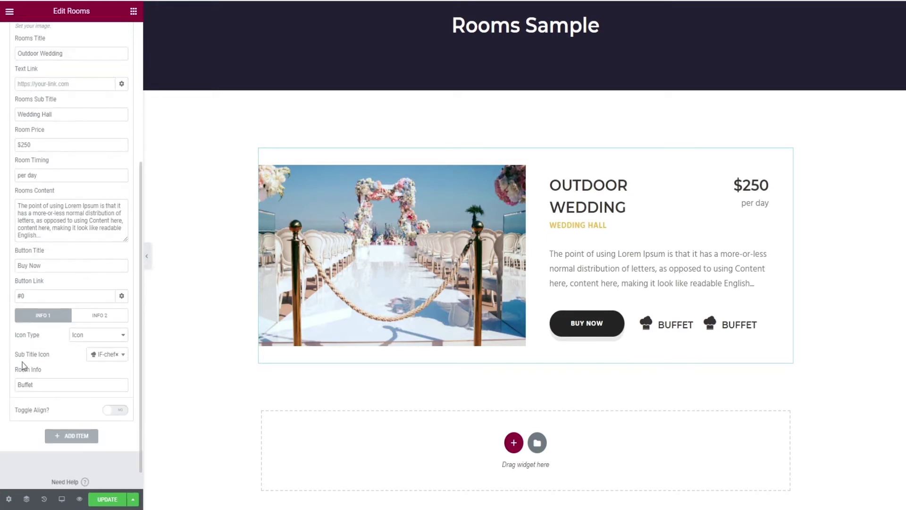
{"action": "left_click", "coordinate": [95, 339]}
{"action": "left_click", "coordinate": [95, 341]}
{"action": "left_click", "coordinate": [121, 358]}
{"action": "left_click", "coordinate": [115, 367]}
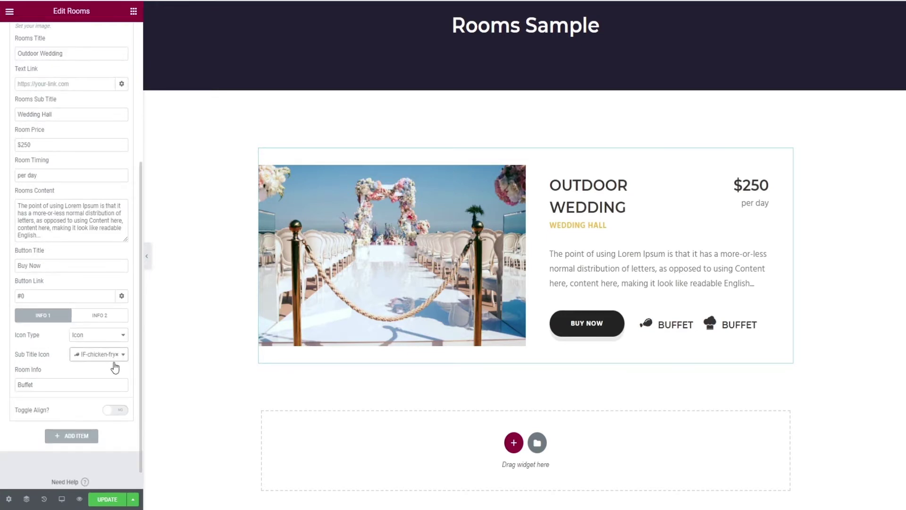
{"action": "left_click", "coordinate": [121, 359]}
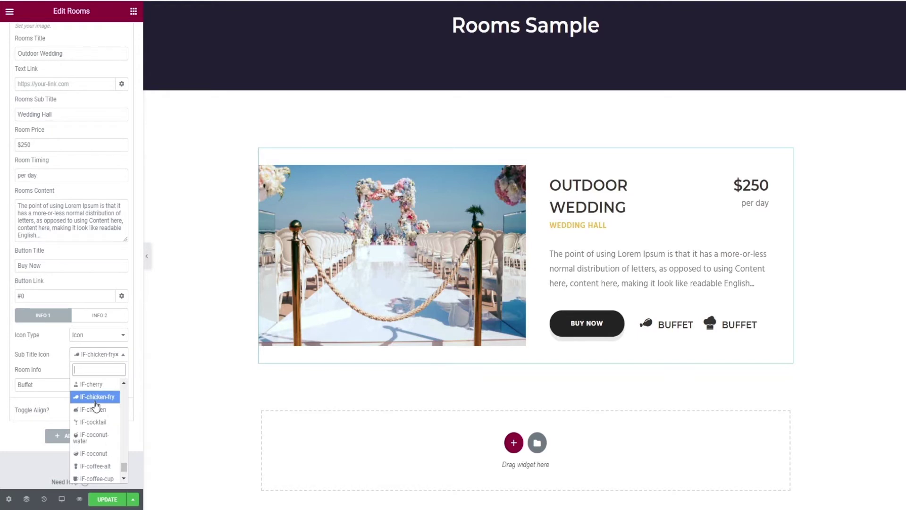
{"action": "scroll", "coordinate": [94, 410], "scroll_direction": "up", "scroll_amount": 2}
{"action": "left_click", "coordinate": [91, 424]}
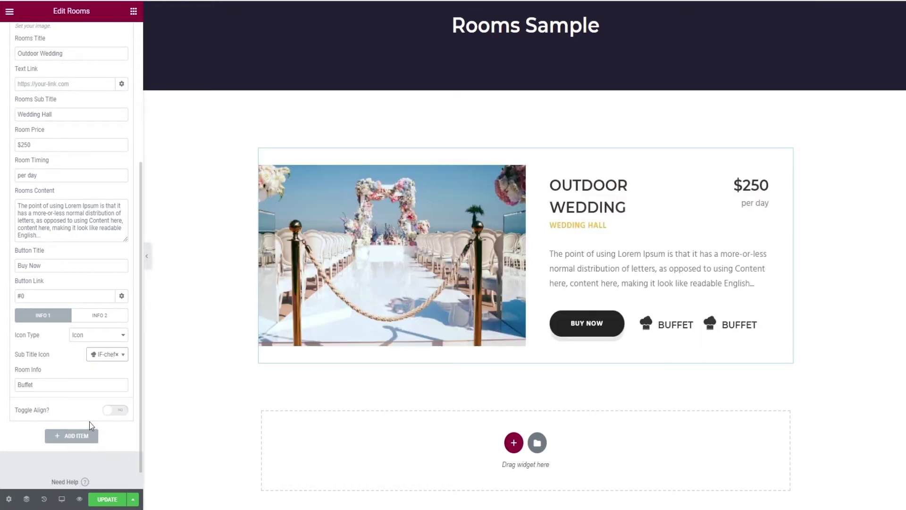
Try 'Air Contioned' as room info, revert to Buffet, and enable Toggle Align
{"action": "left_click_drag", "start_coordinate": [35, 385], "coordinate": [9, 385]}
{"action": "type", "text": "Air Contioned"}
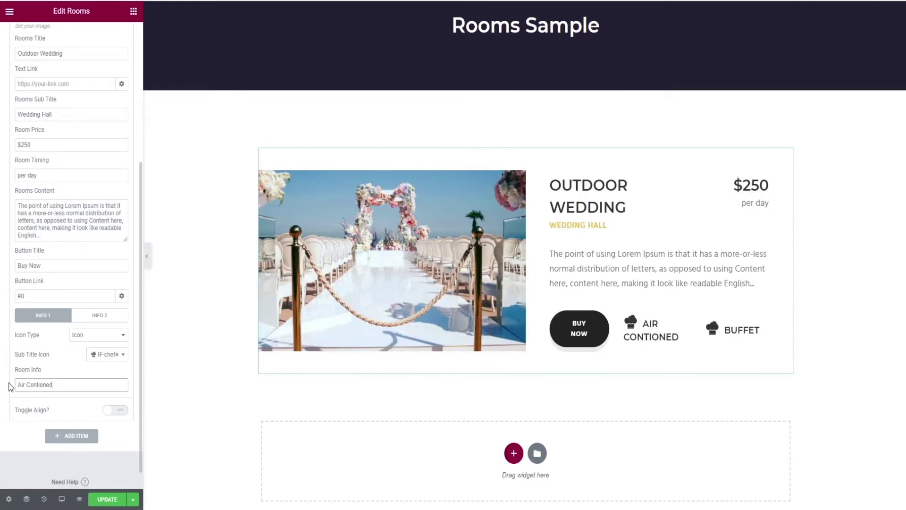
{"action": "left_click_drag", "start_coordinate": [53, 387], "coordinate": [7, 392]}
{"action": "key", "text": "ctrl+z"}
{"action": "key", "text": "ctrl+z"}
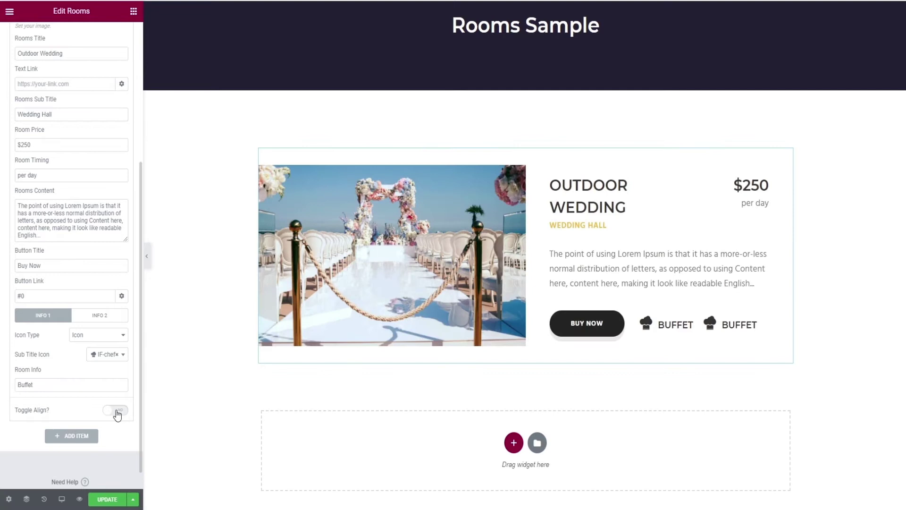
{"action": "left_click", "coordinate": [118, 415]}
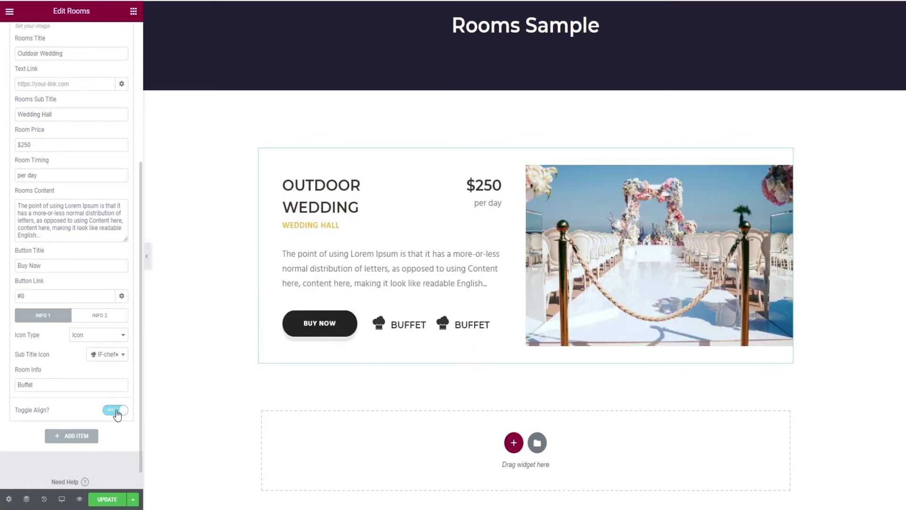
Add a Hotel room item and set Rooms Style to Style Two (Slider)
{"action": "scroll", "coordinate": [80, 199], "scroll_direction": "up", "scroll_amount": 5}
{"action": "scroll", "coordinate": [79, 198], "scroll_direction": "down", "scroll_amount": 5}
{"action": "left_click", "coordinate": [70, 436]}
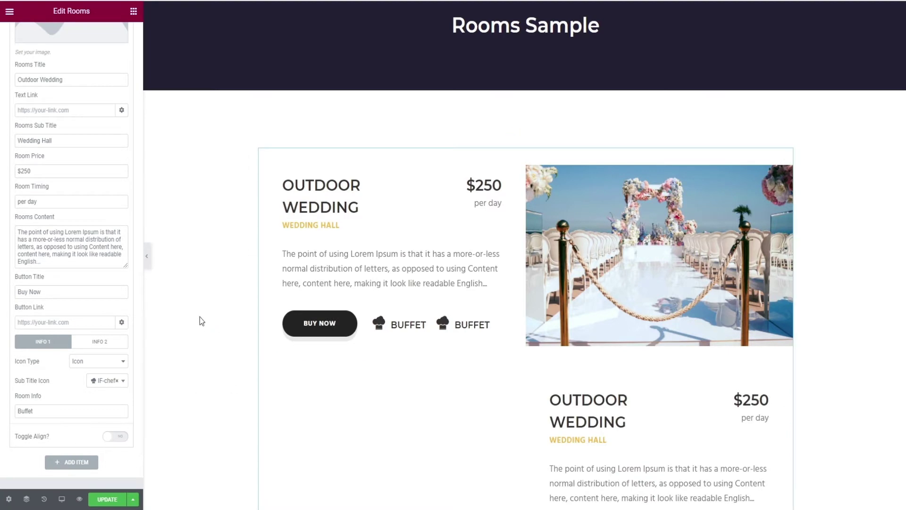
{"action": "scroll", "coordinate": [604, 184], "scroll_direction": "up", "scroll_amount": 5}
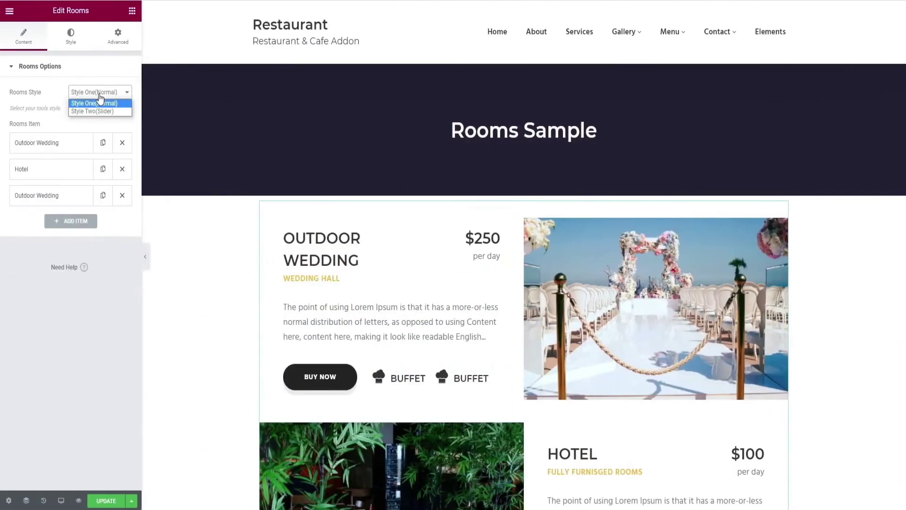
{"action": "left_click", "coordinate": [92, 111]}
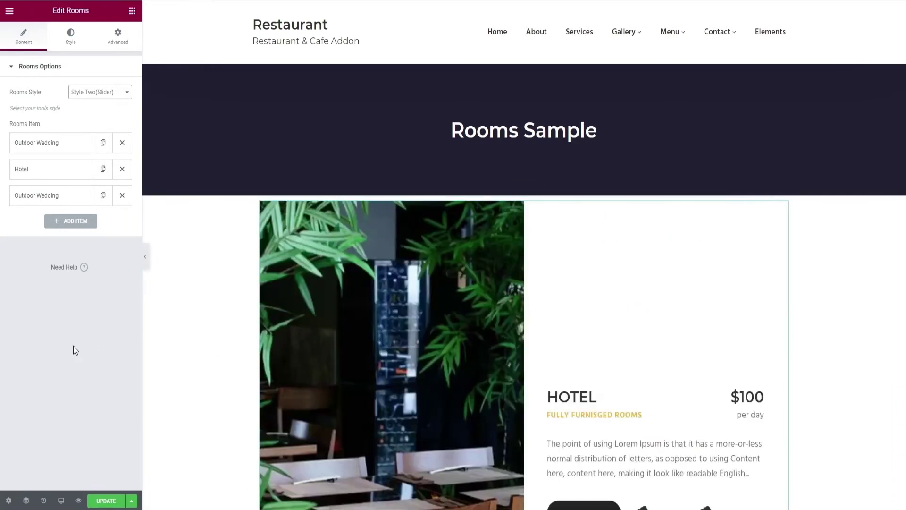
In the Style tab, clear the section margin and remove a trial padding of 55
{"action": "left_click", "coordinate": [70, 36]}
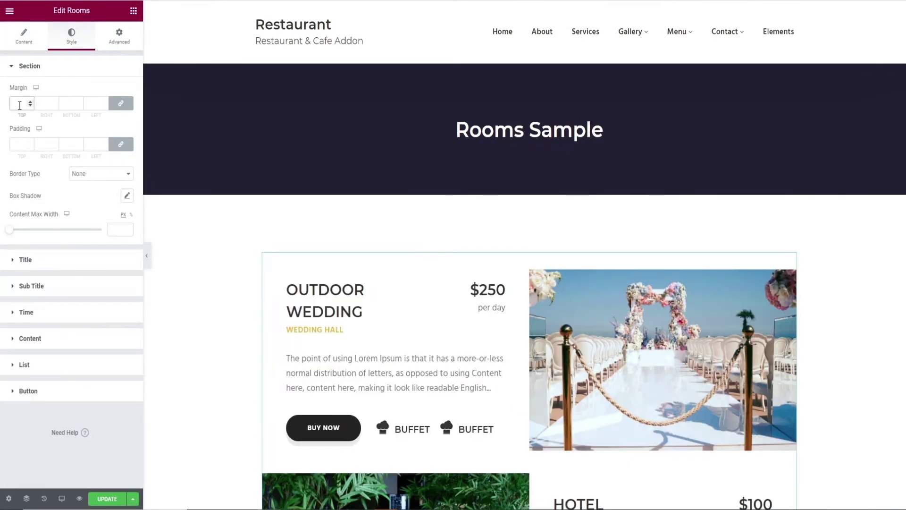
{"action": "key", "text": "BackSpace"}
{"action": "left_click", "coordinate": [19, 143]}
{"action": "type", "text": "55"}
{"action": "key", "text": "BackSpace"}
{"action": "key", "text": "BackSpace"}
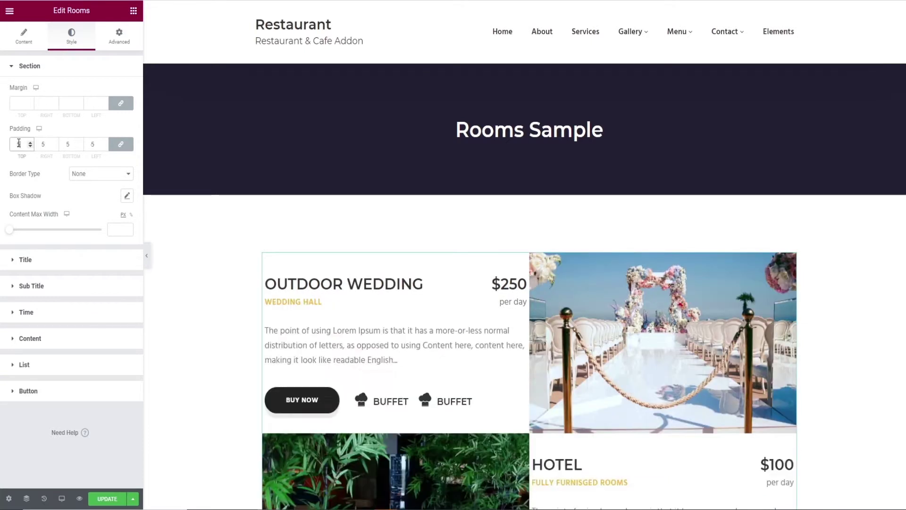
Try double and dotted card borders, then set the border type back to None
{"action": "left_click", "coordinate": [127, 177]}
{"action": "left_click", "coordinate": [81, 201]}
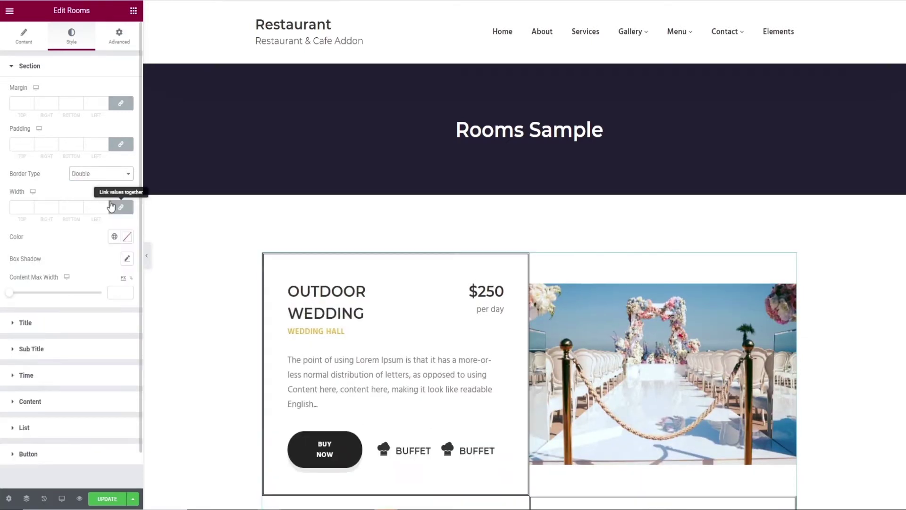
{"action": "left_click", "coordinate": [128, 177]}
{"action": "left_click", "coordinate": [81, 209]}
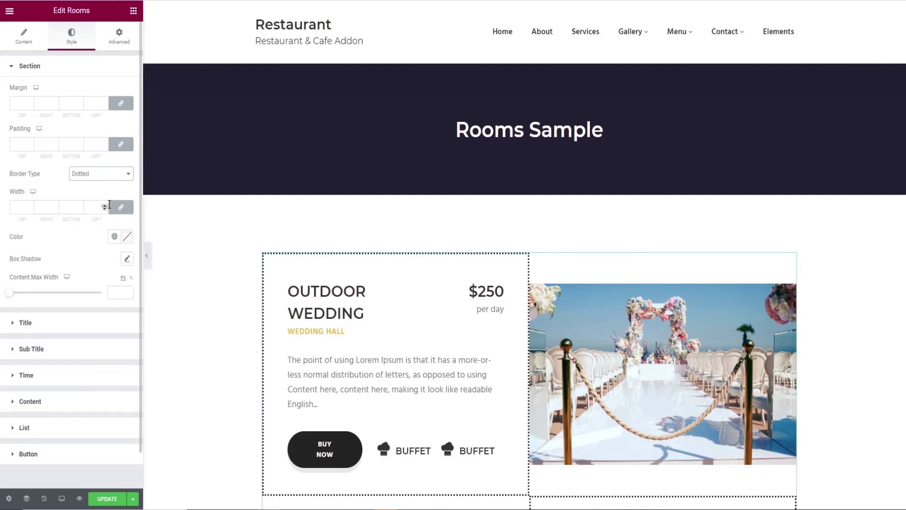
{"action": "left_click", "coordinate": [125, 174]}
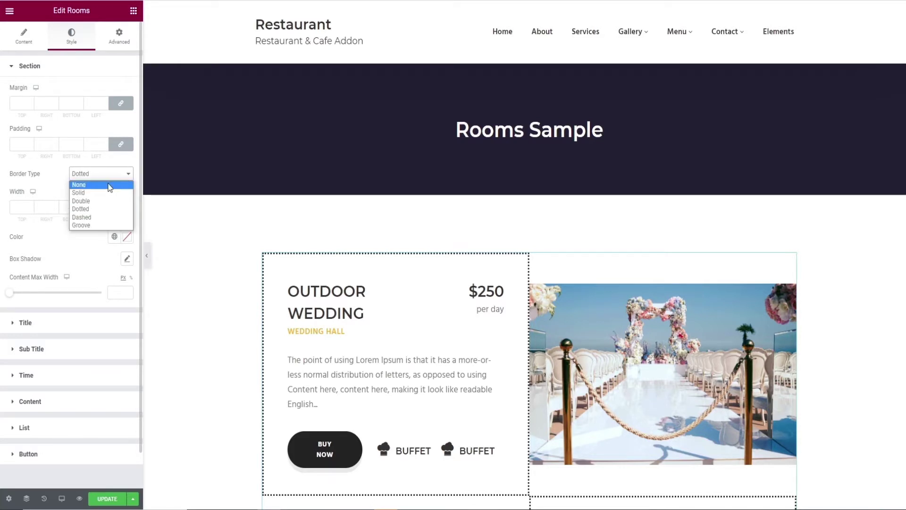
{"action": "left_click", "coordinate": [80, 185]}
Check the box shadow settings and try a content max width, then clear it
{"action": "left_click", "coordinate": [127, 197]}
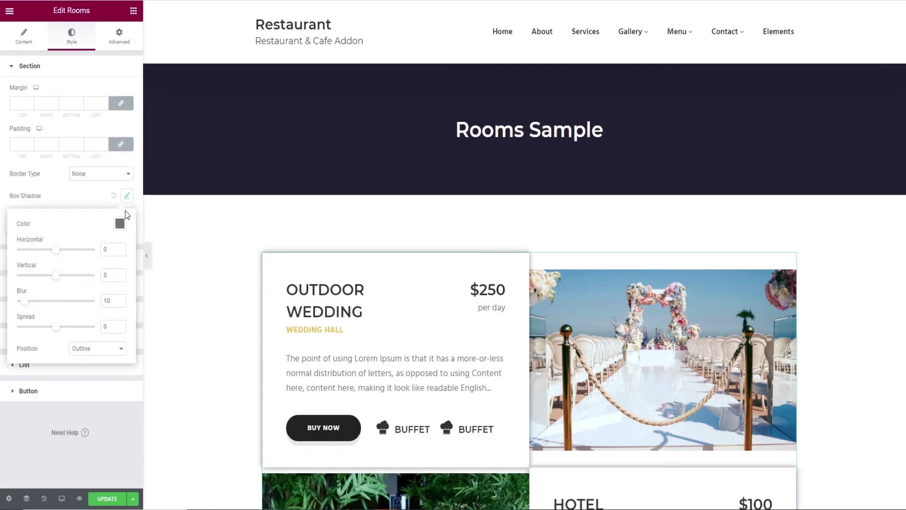
{"action": "left_click", "coordinate": [127, 196]}
{"action": "left_click_drag", "start_coordinate": [11, 231], "coordinate": [43, 243]}
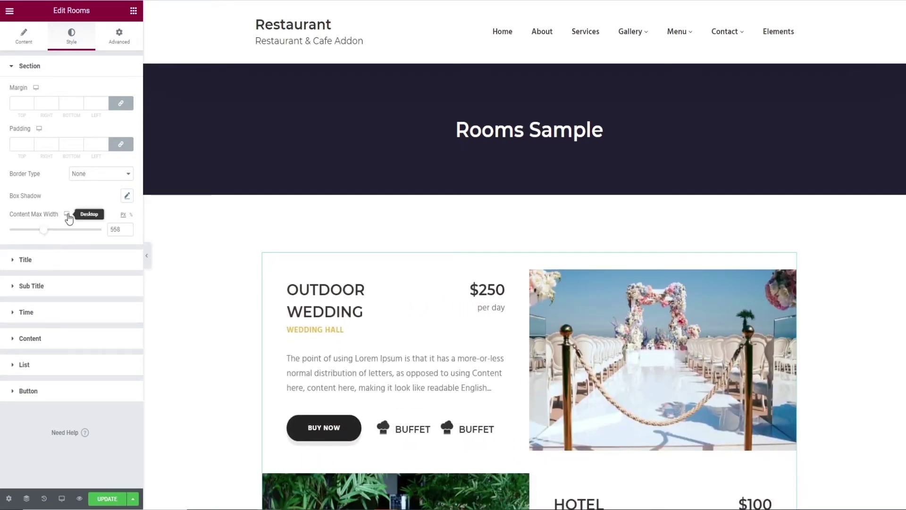
{"action": "key", "text": "BackSpace"}
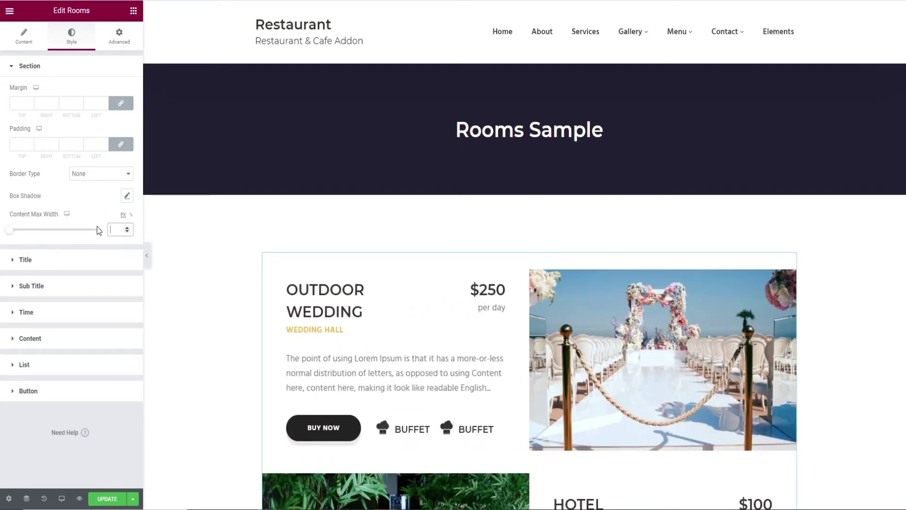
{"action": "left_click", "coordinate": [104, 203]}
Expand the Title style settings and try a title padding of 55, then remove it
{"action": "left_click", "coordinate": [29, 266]}
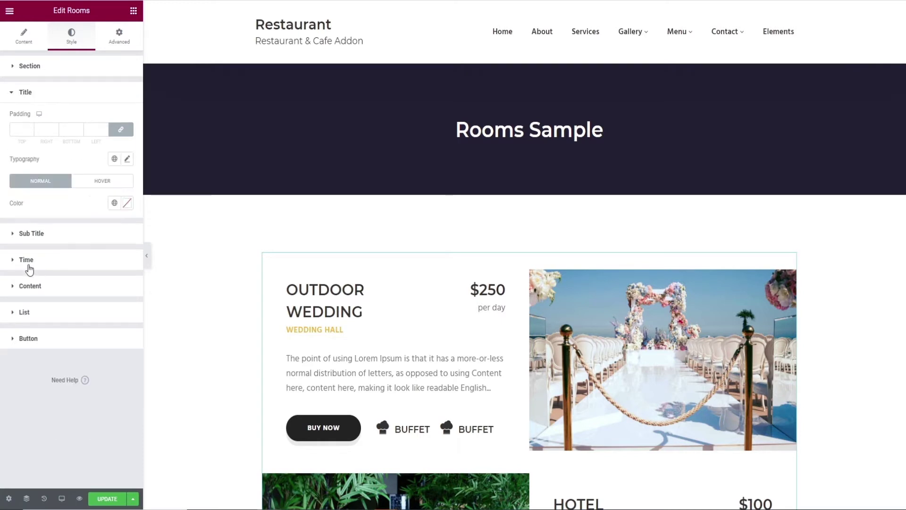
{"action": "left_click", "coordinate": [15, 128]}
{"action": "type", "text": "55"}
{"action": "key", "text": "BackSpace"}
{"action": "key", "text": "BackSpace"}
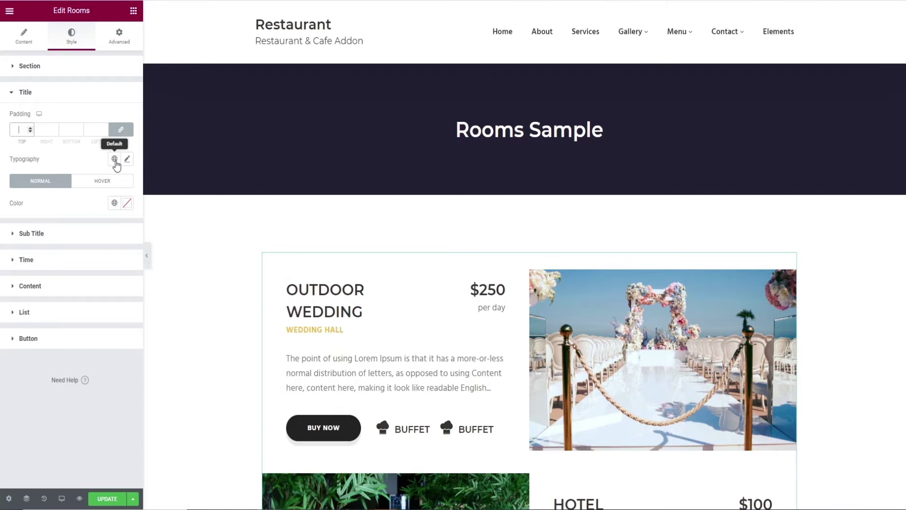
Try Aguafina Script at a larger size for room titles, then reset the typography
{"action": "left_click", "coordinate": [127, 159]}
{"action": "left_click", "coordinate": [97, 207]}
{"action": "scroll", "coordinate": [92, 278], "scroll_direction": "down", "scroll_amount": 5}
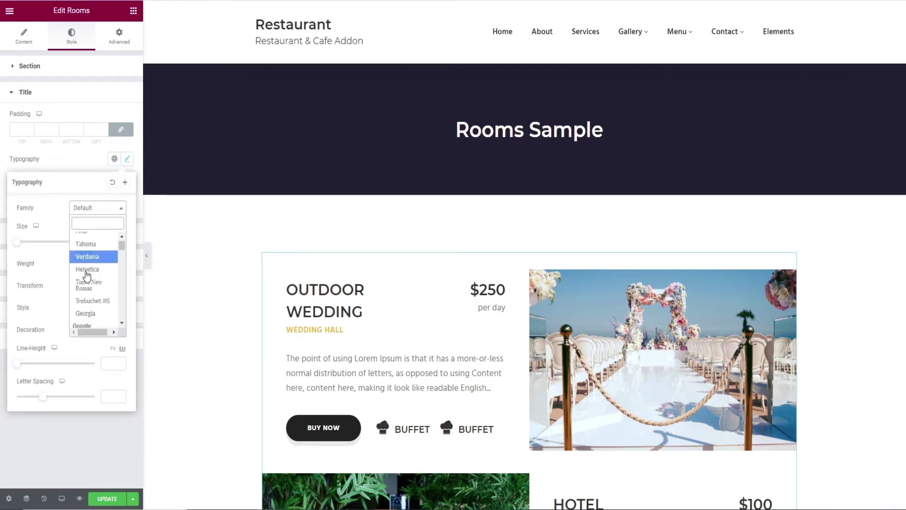
{"action": "left_click", "coordinate": [91, 277]}
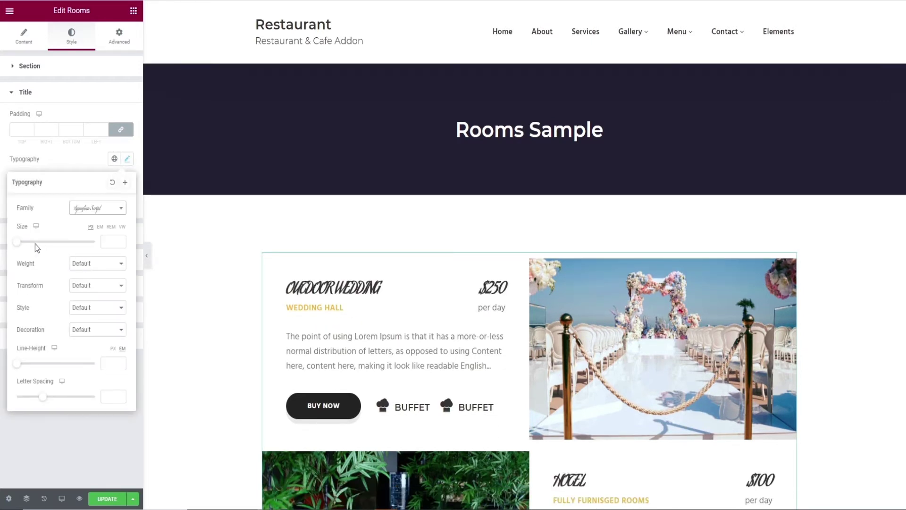
{"action": "left_click_drag", "start_coordinate": [17, 242], "coordinate": [30, 242]}
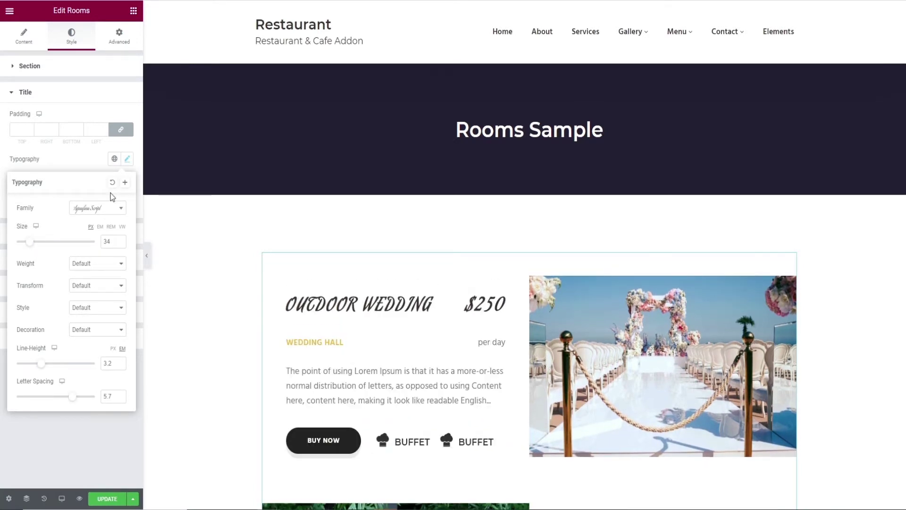
{"action": "left_click", "coordinate": [112, 182]}
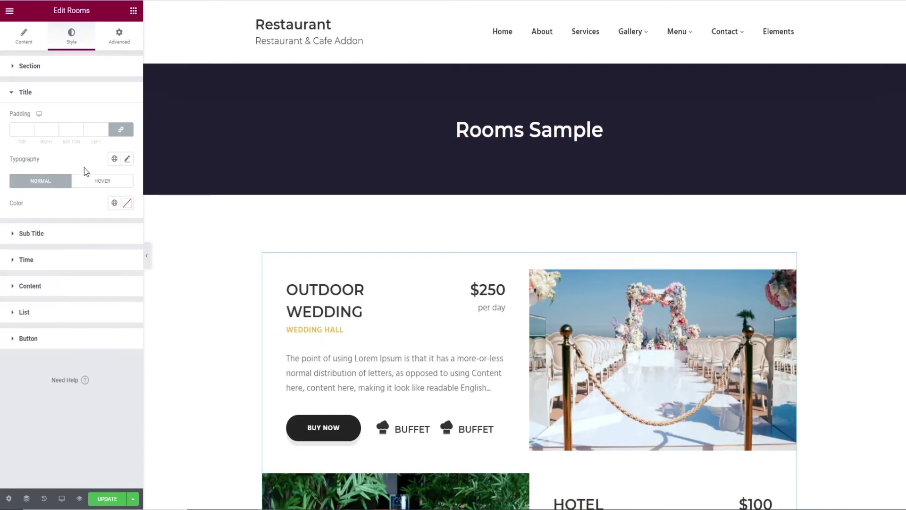
Expand the Sub Title, Time and Content style sections
{"action": "left_click", "coordinate": [48, 234]}
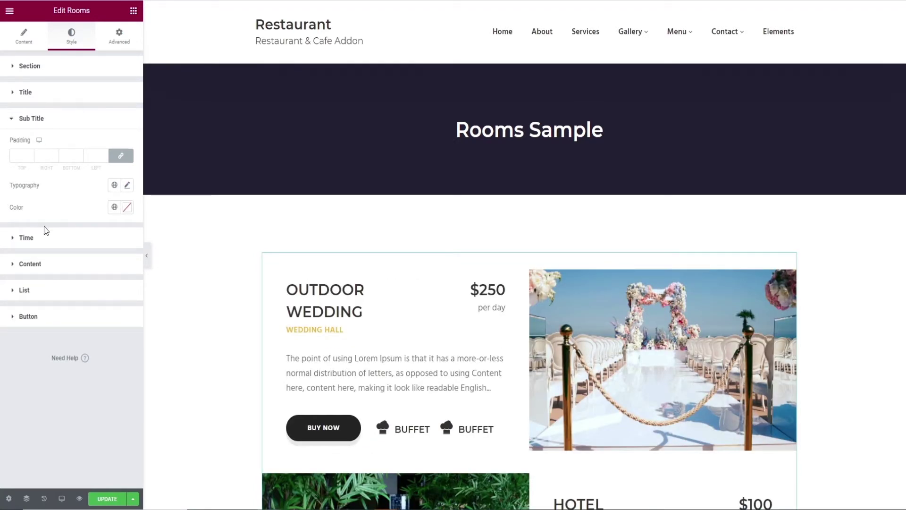
{"action": "left_click", "coordinate": [25, 241]}
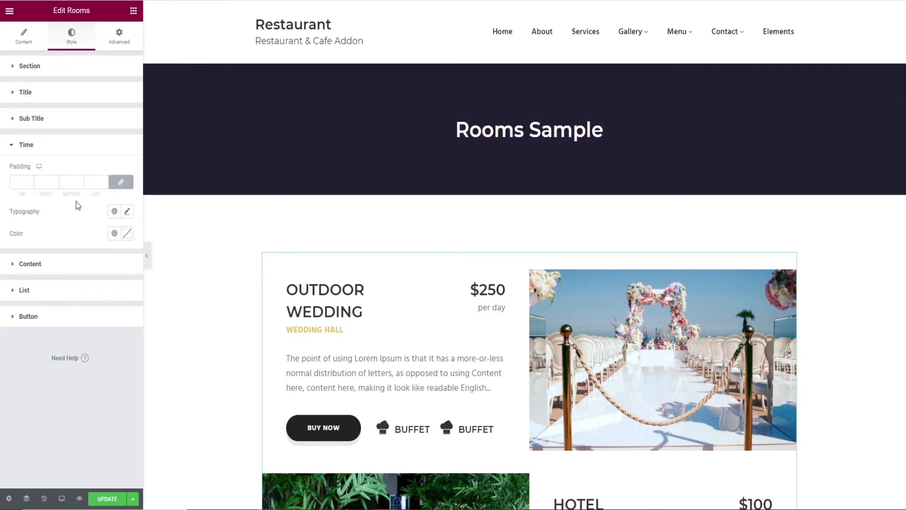
{"action": "left_click", "coordinate": [24, 264]}
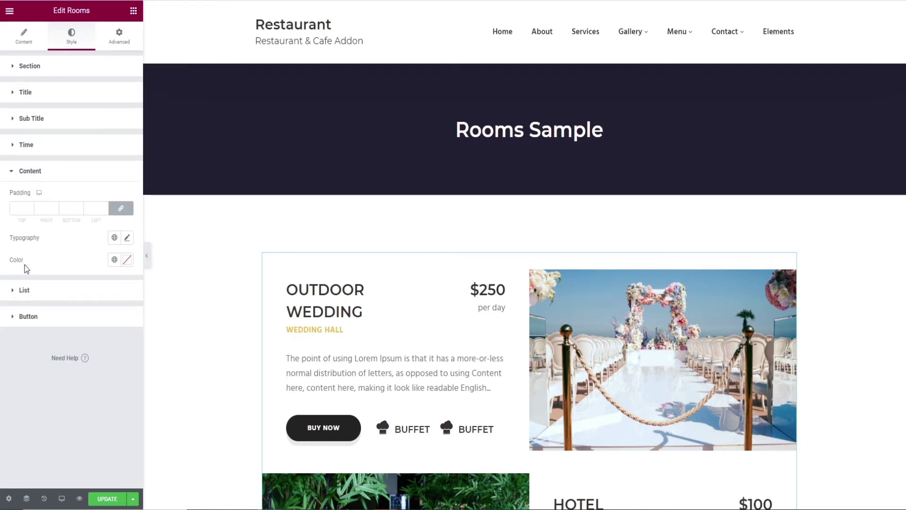
Expand List and try icon padding 55 and red icon colour, then reset both
{"action": "left_click", "coordinate": [48, 289]}
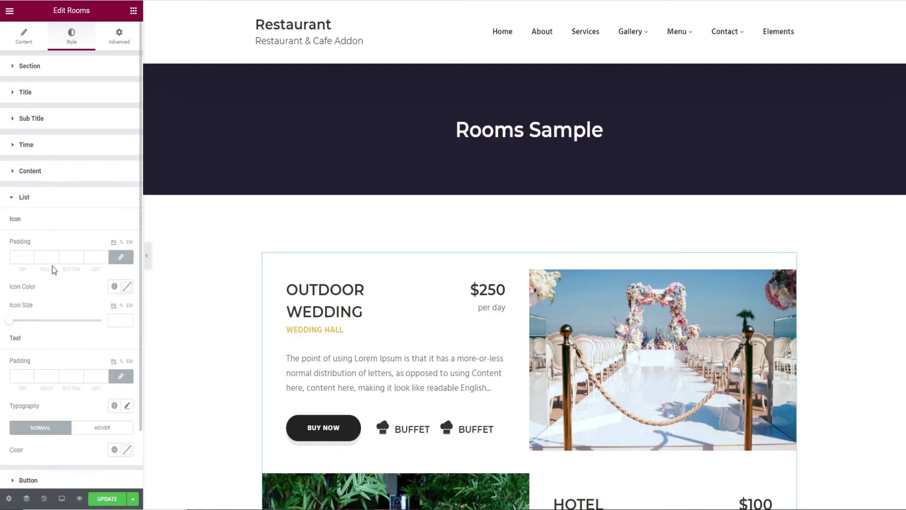
{"action": "left_click", "coordinate": [14, 255]}
{"action": "type", "text": "55"}
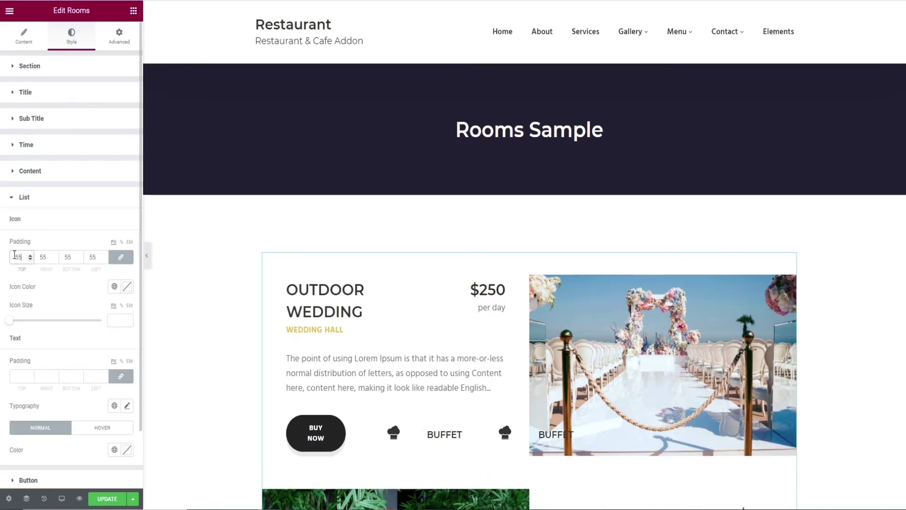
{"action": "key", "text": "BackSpace"}
{"action": "key", "text": "BackSpace"}
{"action": "left_click", "coordinate": [127, 286]}
{"action": "left_click", "coordinate": [118, 343]}
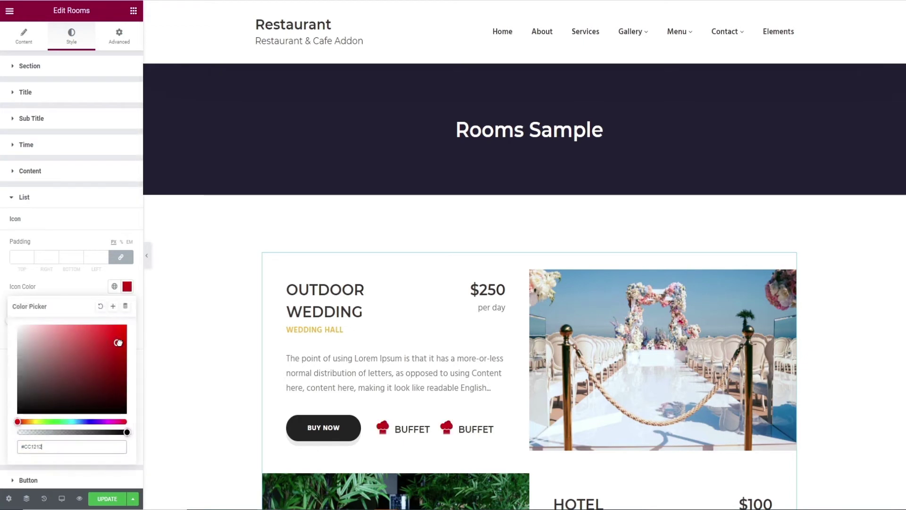
{"action": "left_click", "coordinate": [82, 353]}
{"action": "left_click", "coordinate": [100, 307]}
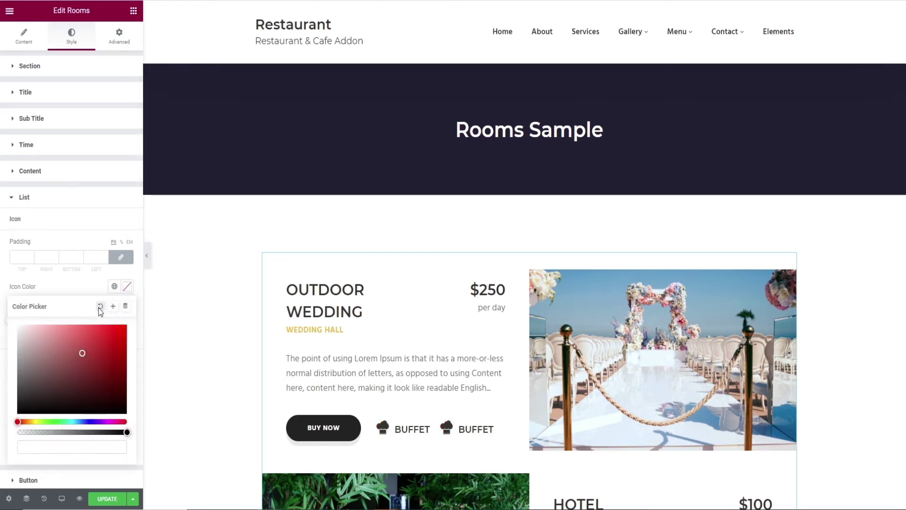
Enlarge the list icons to 90 px, then clear the size back to default
{"action": "left_click_drag", "start_coordinate": [13, 321], "coordinate": [27, 321]}
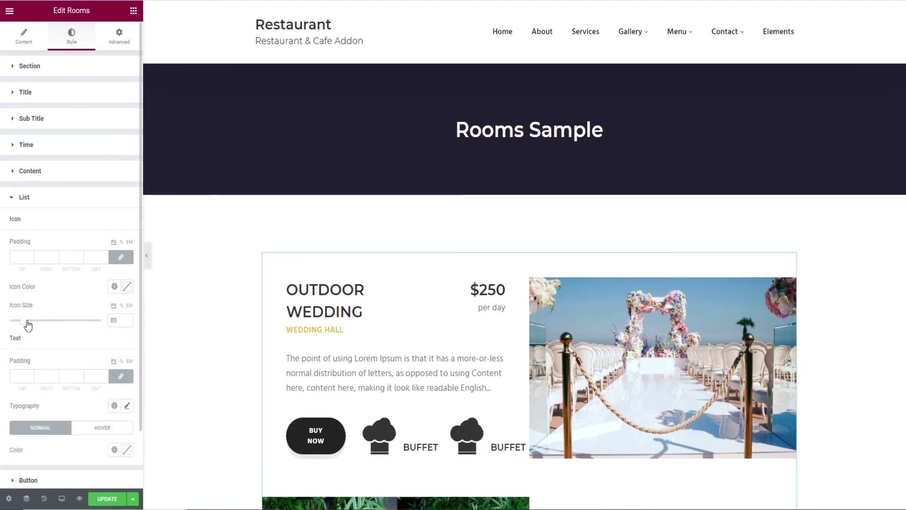
{"action": "double_click", "coordinate": [118, 321]}
{"action": "key", "text": "BackSpace"}
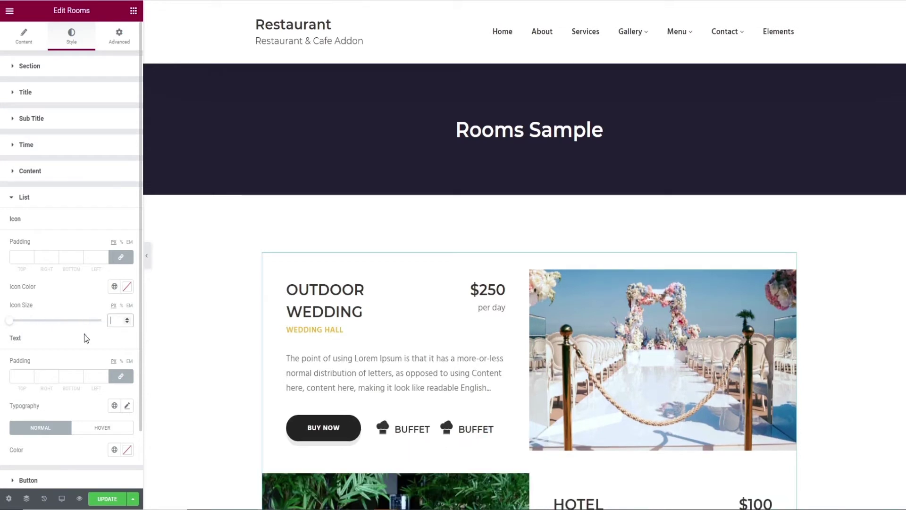
{"action": "scroll", "coordinate": [63, 332], "scroll_direction": "down", "scroll_amount": 2}
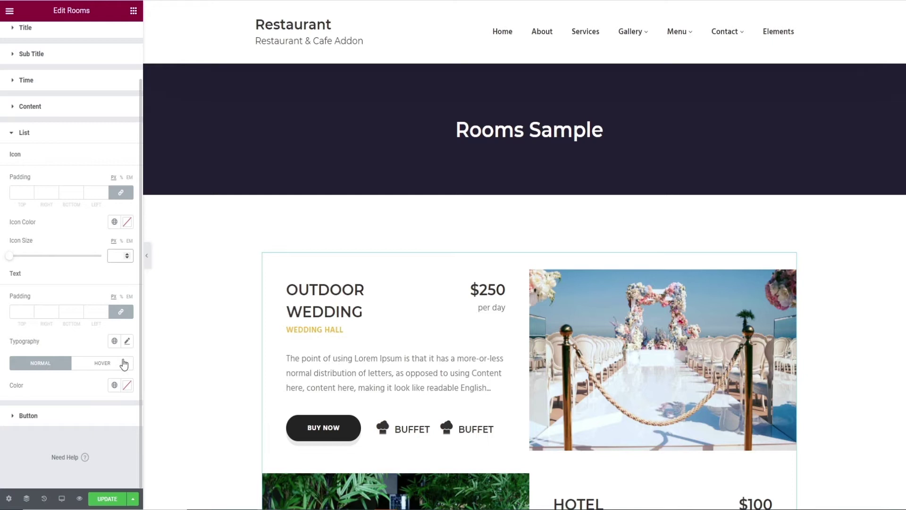
Expand Button, set the button width to 333, then delete it back to default
{"action": "left_click", "coordinate": [22, 416]}
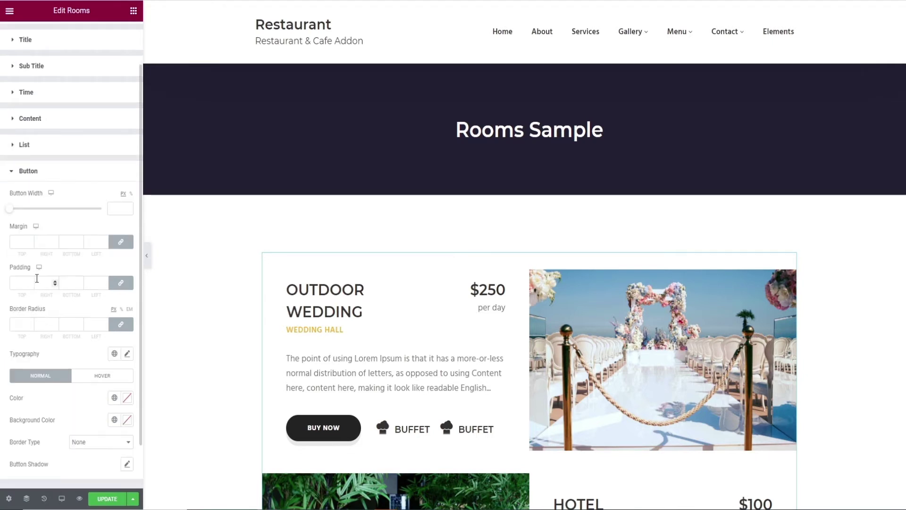
{"action": "left_click_drag", "start_coordinate": [11, 158], "coordinate": [32, 163]}
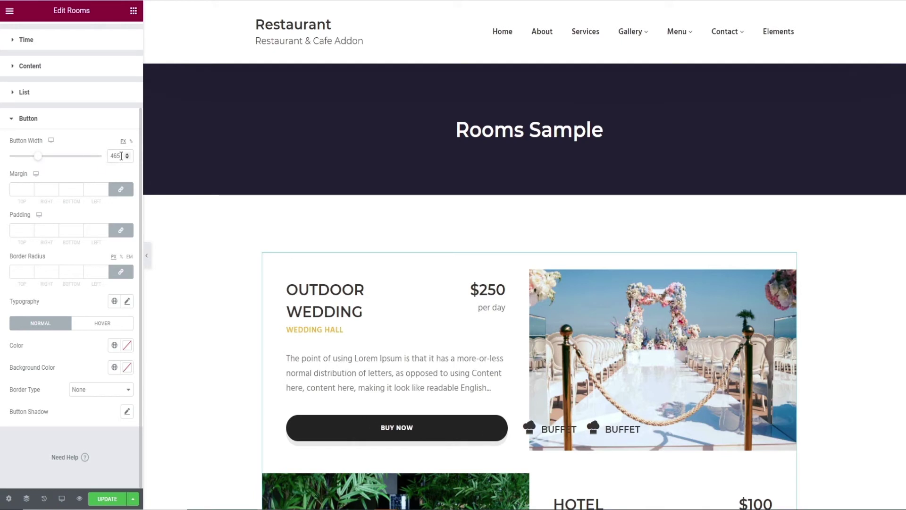
{"action": "left_click_drag", "start_coordinate": [125, 156], "coordinate": [101, 158]}
{"action": "key", "text": "BackSpace"}
Try button padding 50 and border radius 0, then clear both fields
{"action": "left_click", "coordinate": [18, 189]}
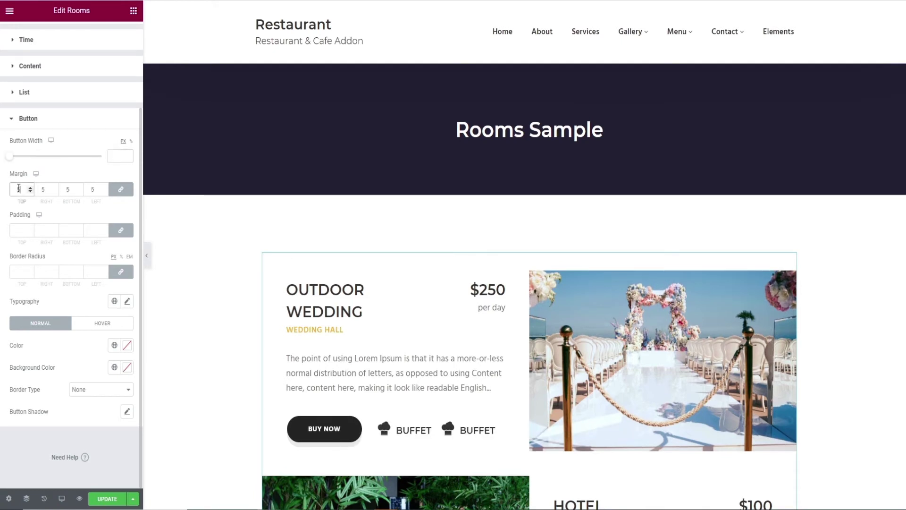
{"action": "left_click", "coordinate": [20, 230]}
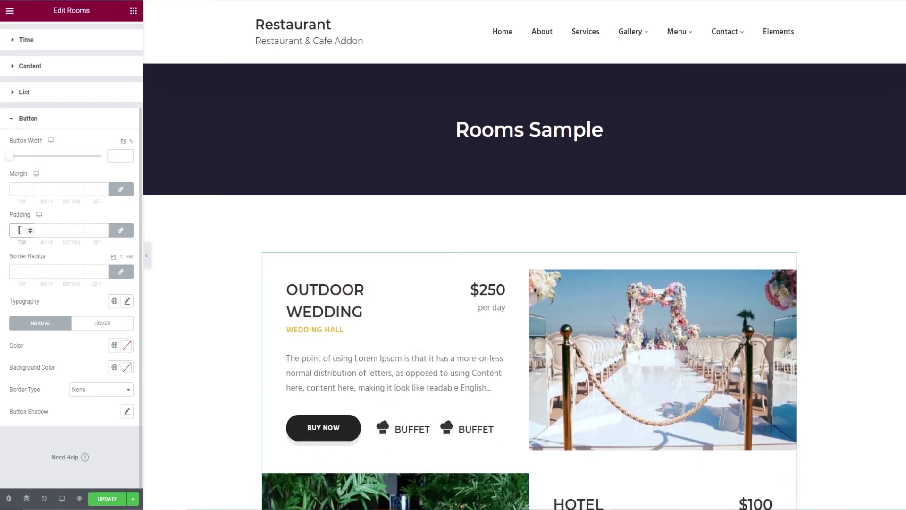
{"action": "type", "text": "50"}
{"action": "key", "text": "BackSpace"}
{"action": "key", "text": "BackSpace"}
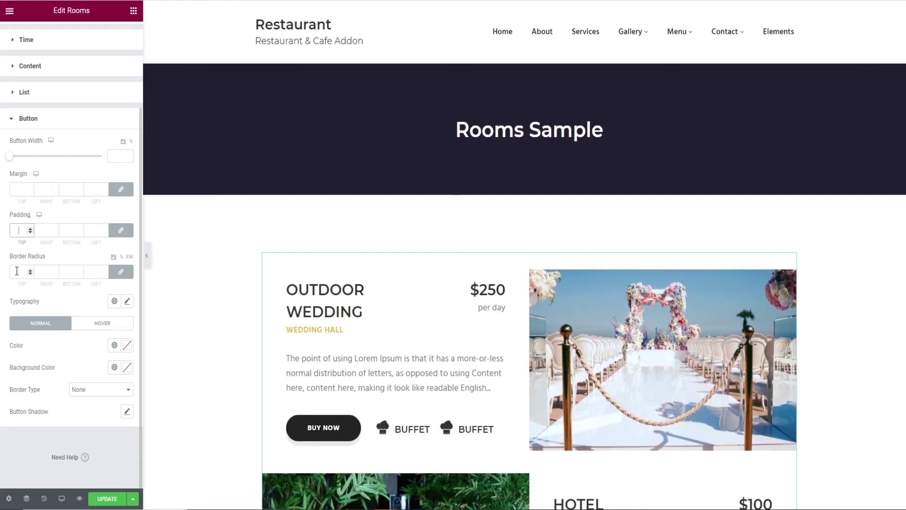
{"action": "left_click", "coordinate": [18, 273]}
{"action": "type", "text": "0"}
{"action": "key", "text": "BackSpace"}
Check the button typography, try dark red BUY NOW text, then reset the text colour
{"action": "left_click", "coordinate": [127, 302]}
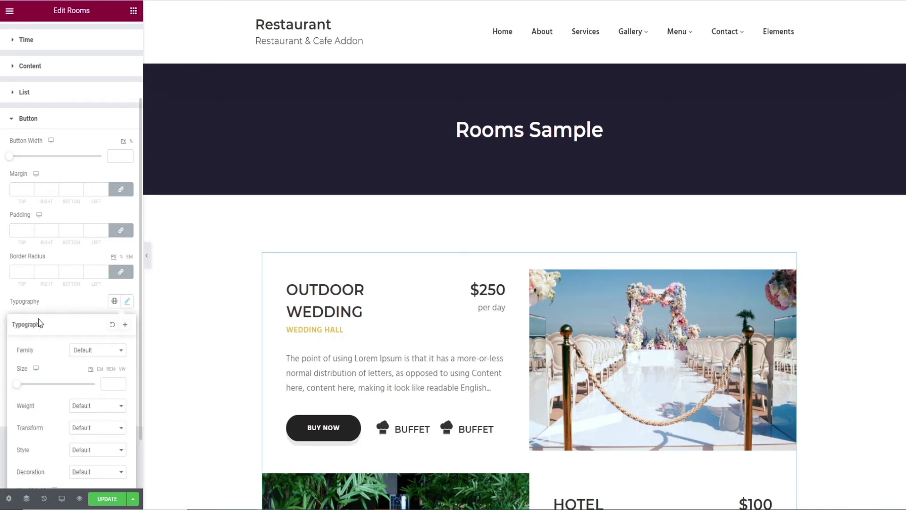
{"action": "scroll", "coordinate": [31, 345], "scroll_direction": "down", "scroll_amount": 2}
{"action": "left_click", "coordinate": [127, 236]}
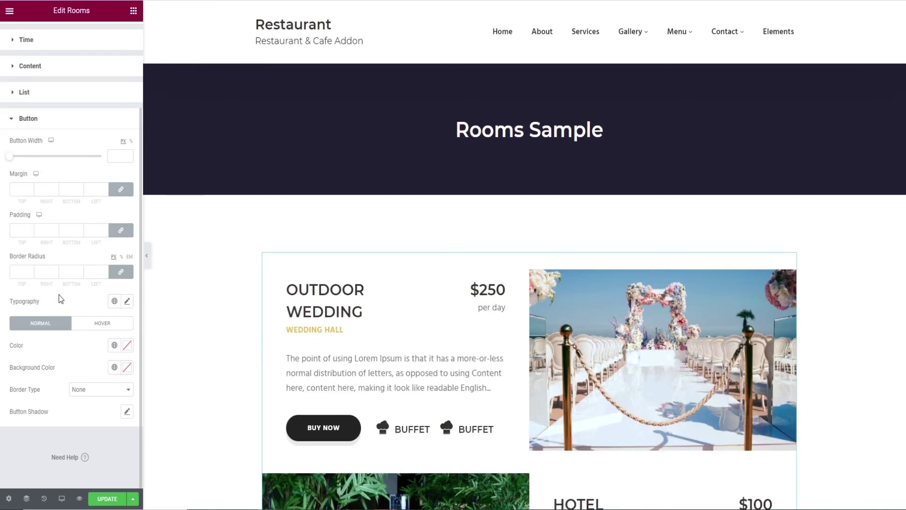
{"action": "left_click", "coordinate": [127, 345]}
{"action": "mouse_move", "coordinate": [70, 283]}
{"action": "left_mouse_down"}
{"action": "mouse_move", "coordinate": [117, 227]}
{"action": "mouse_move", "coordinate": [112, 235]}
{"action": "left_mouse_up"}
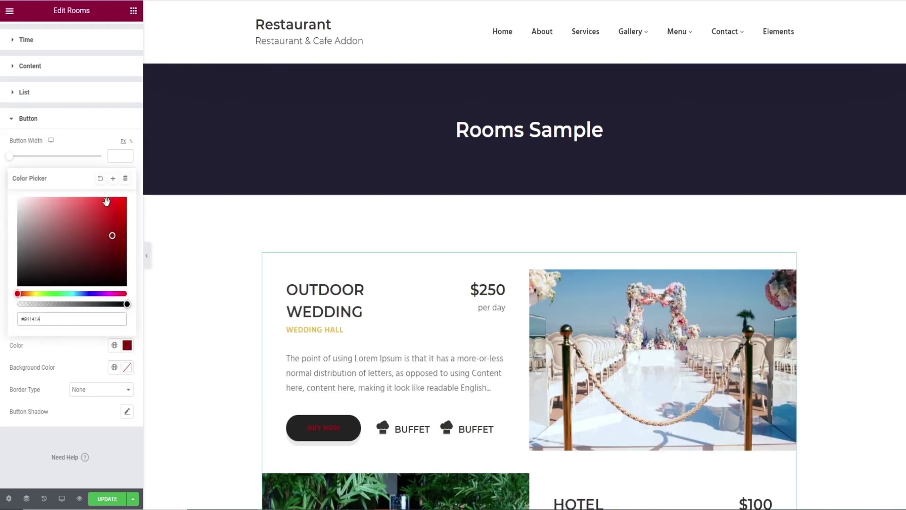
{"action": "left_click", "coordinate": [100, 178]}
{"action": "left_click", "coordinate": [80, 362]}
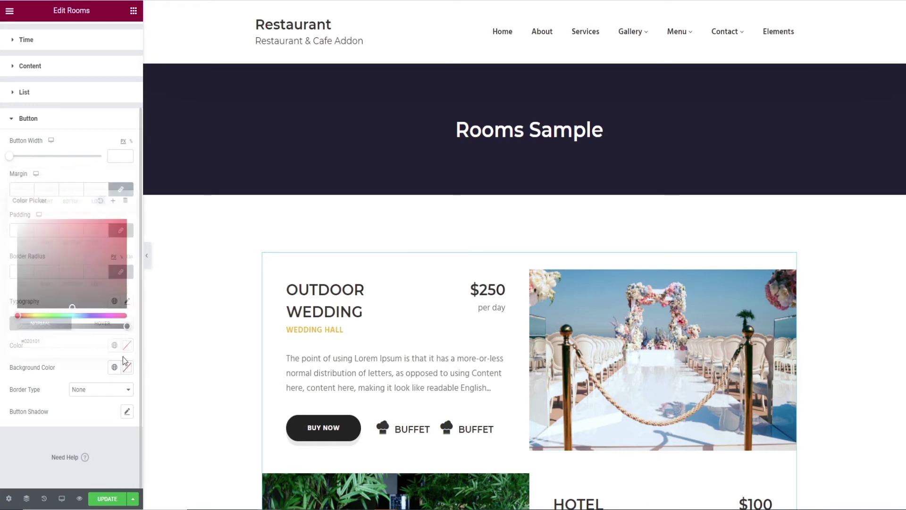
Try red and then gold button backgrounds, then clear the background colour
{"action": "left_click", "coordinate": [105, 253]}
{"action": "left_click_drag", "start_coordinate": [105, 253], "coordinate": [121, 227]}
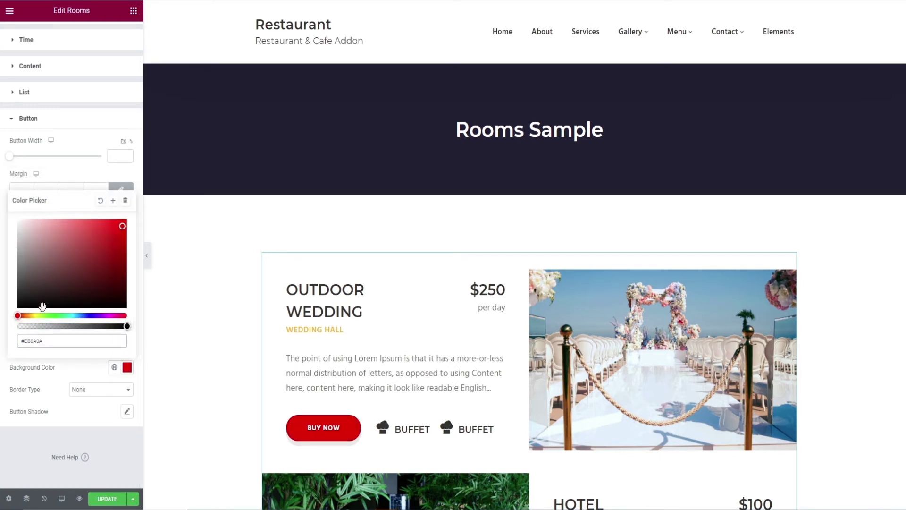
{"action": "left_click", "coordinate": [31, 316]}
{"action": "left_click", "coordinate": [109, 237]}
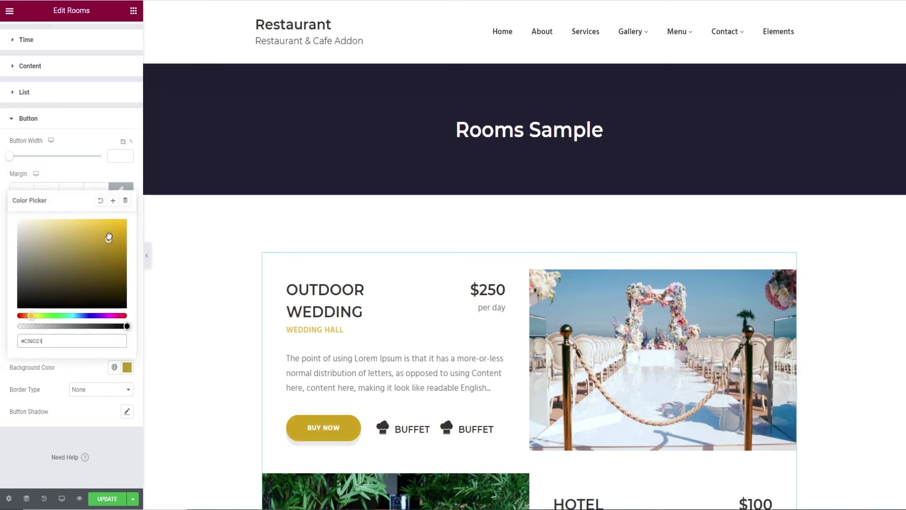
{"action": "left_click", "coordinate": [100, 201]}
{"action": "left_click", "coordinate": [62, 377]}
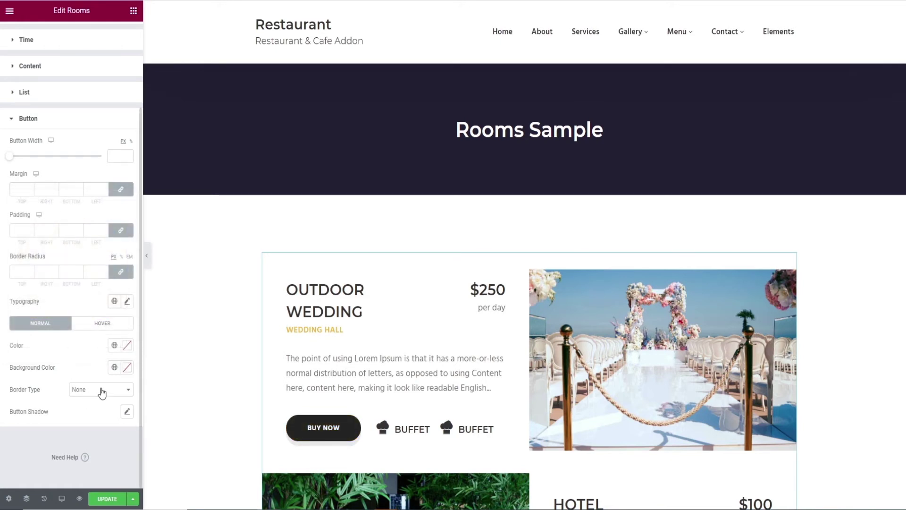
Give BUY NOW a double border, then set the border back to none
{"action": "left_click", "coordinate": [102, 393]}
{"action": "left_click", "coordinate": [95, 418]}
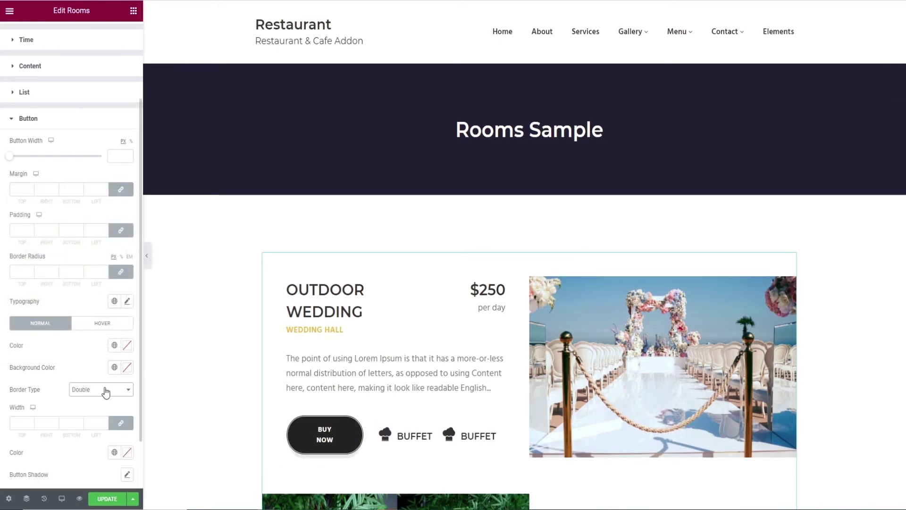
{"action": "left_click", "coordinate": [106, 392]}
{"action": "left_click", "coordinate": [94, 401]}
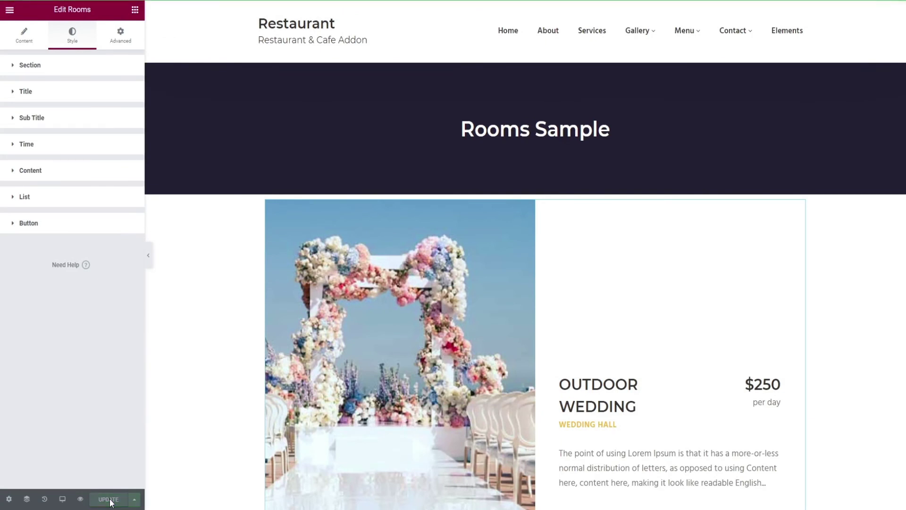
Preview the Rooms Sample page live with Preview Changes
{"action": "left_click", "coordinate": [80, 500]}
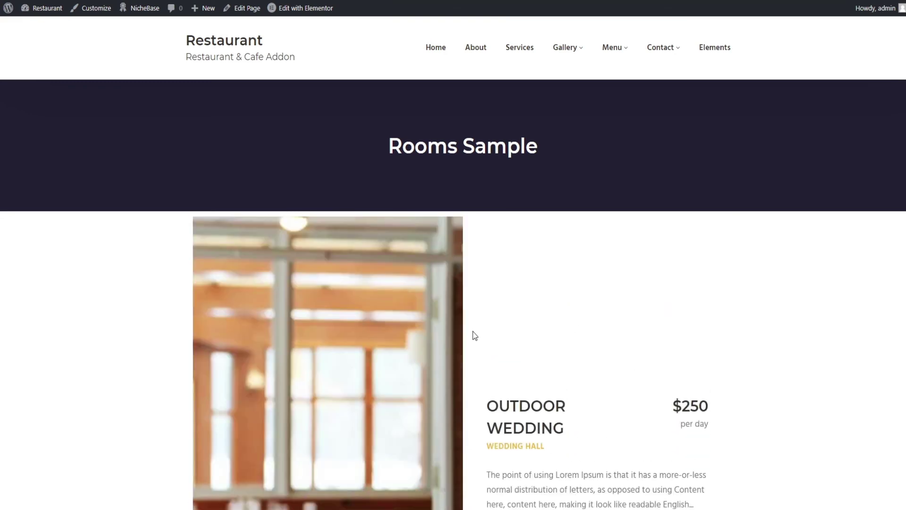
Scroll the live page down to the Outdoor Wedding slide of the rooms slider
{"action": "scroll", "coordinate": [477, 207], "scroll_direction": "down", "scroll_amount": 6}
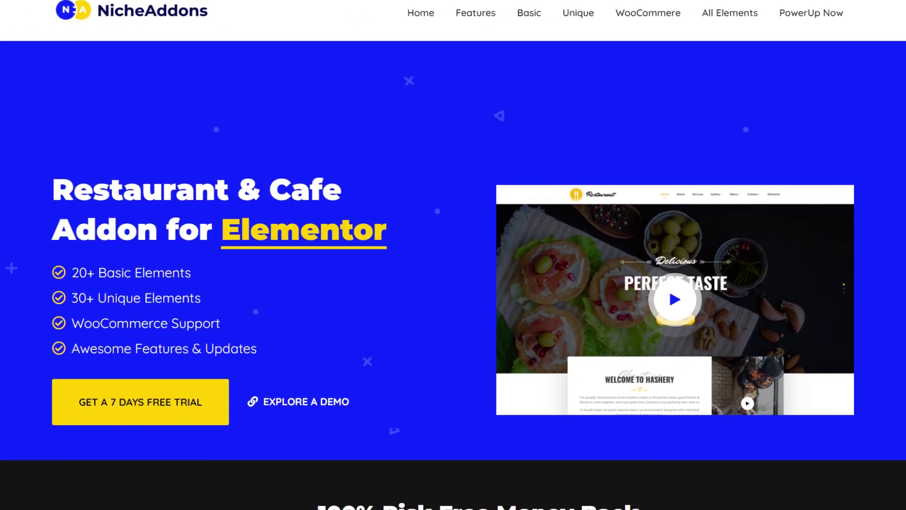
{"action": "scroll", "coordinate": [453, 255], "scroll_direction": "down", "scroll_amount": 4}
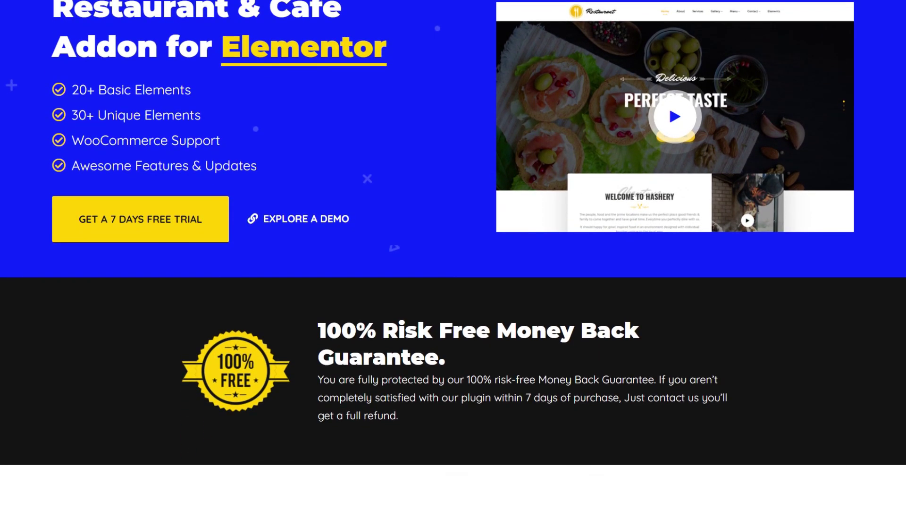